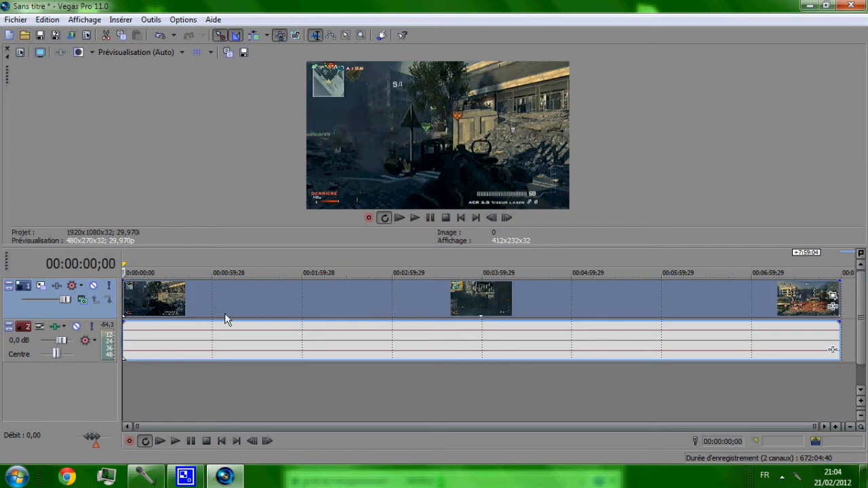
Step: Turn off "Conserver les proportions" in the properties of the video event on track 1
{"action": "left_click", "coordinate": [212, 298]}
{"action": "left_click", "coordinate": [144, 294]}
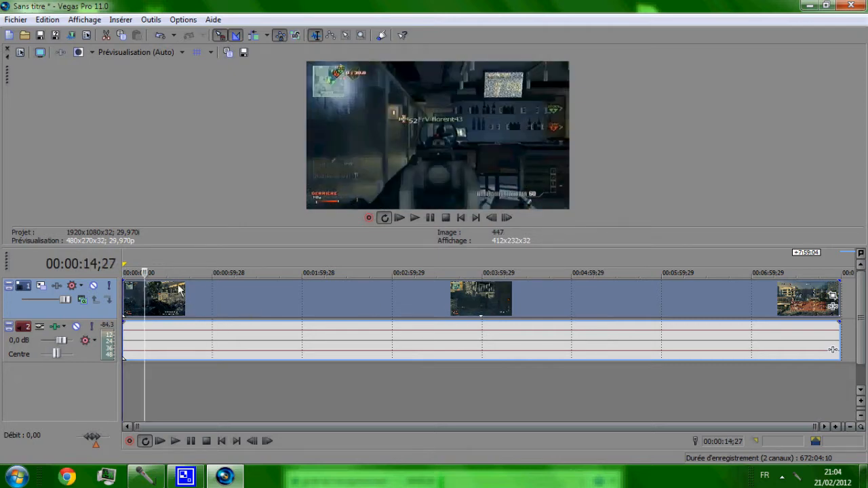
{"action": "right_click", "coordinate": [179, 297]}
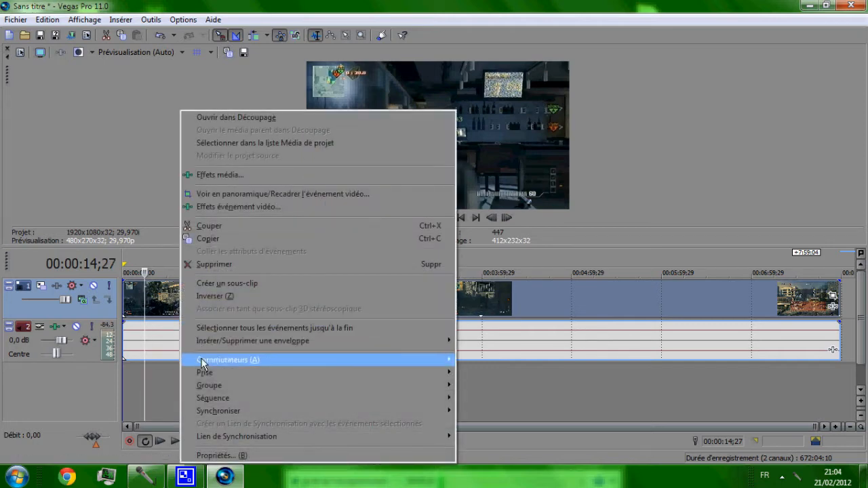
{"action": "left_click", "coordinate": [220, 456]}
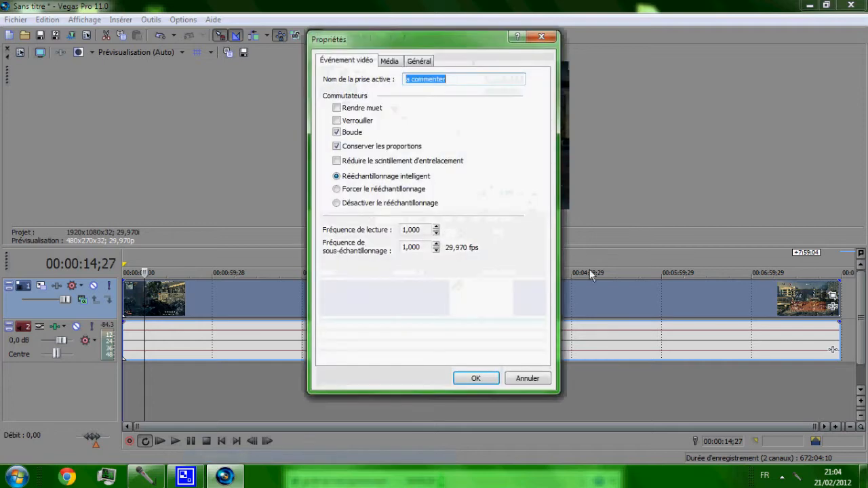
{"action": "left_click", "coordinate": [375, 146]}
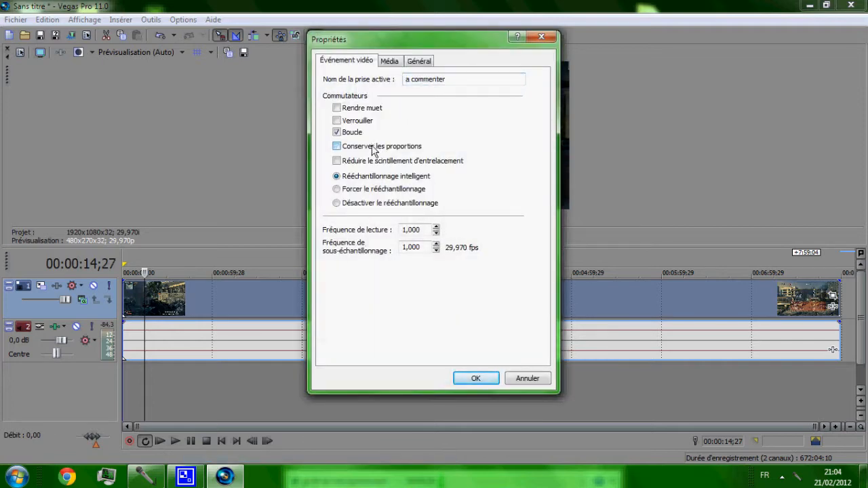
{"action": "left_click", "coordinate": [468, 379]}
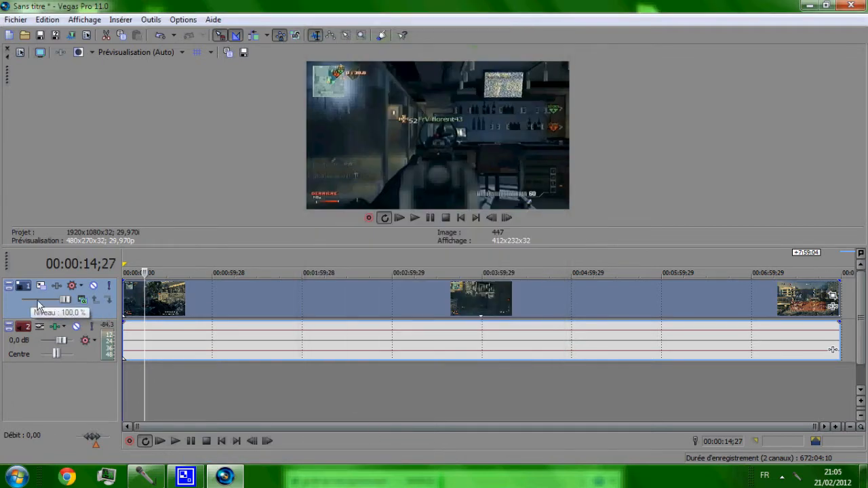
Step: Return the playhead to the project start and choose the "tuto hd" template under Windows Media Video V11 for rendering
{"action": "left_click", "coordinate": [123, 297]}
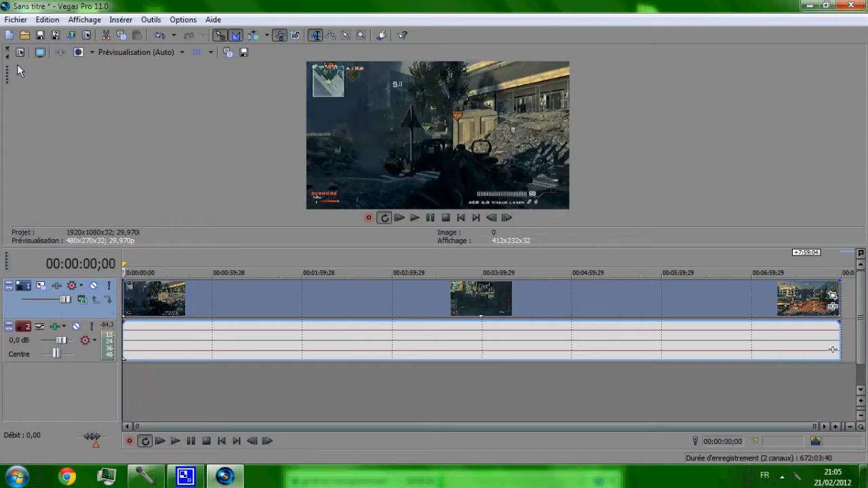
{"action": "left_click", "coordinate": [16, 19]}
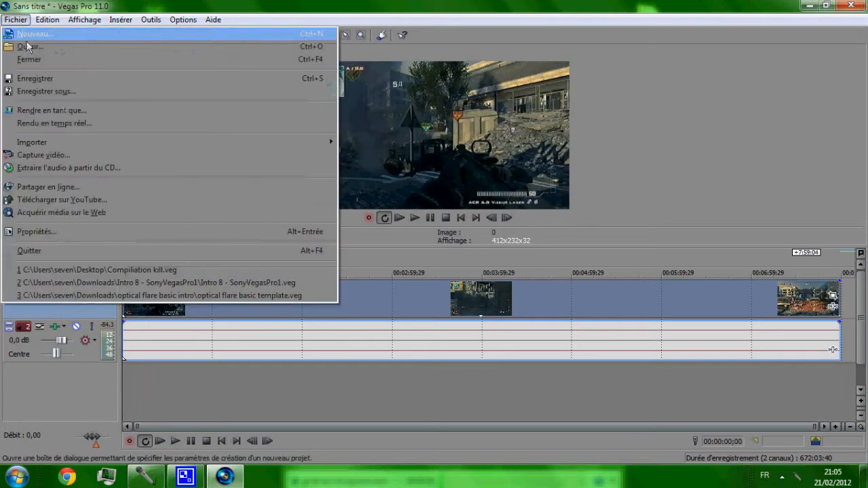
{"action": "left_click", "coordinate": [67, 110]}
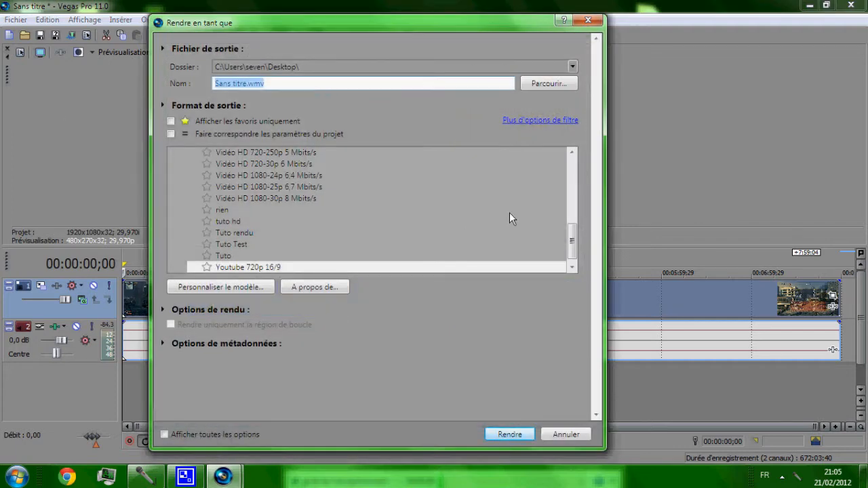
{"action": "left_click", "coordinate": [569, 194]}
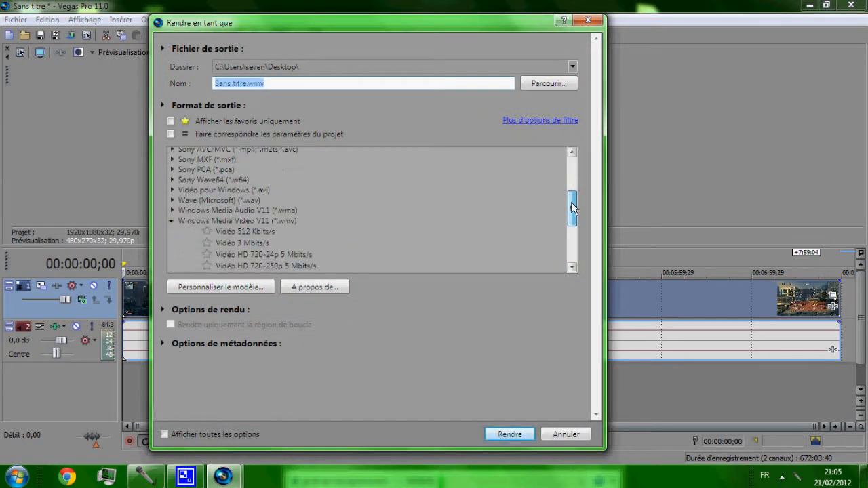
{"action": "left_click", "coordinate": [172, 220]}
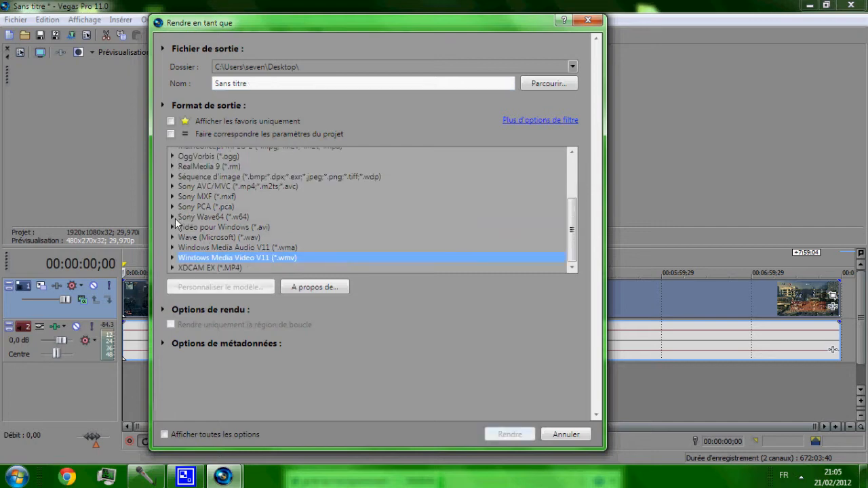
{"action": "left_click_drag", "start_coordinate": [571, 223], "coordinate": [557, 258]}
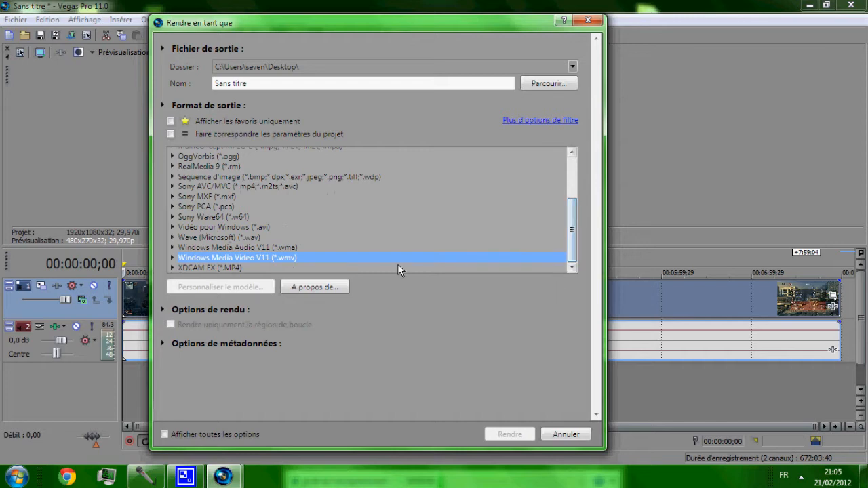
{"action": "left_click", "coordinate": [171, 259]}
{"action": "scroll", "coordinate": [496, 242], "scroll_direction": "down", "scroll_amount": 5}
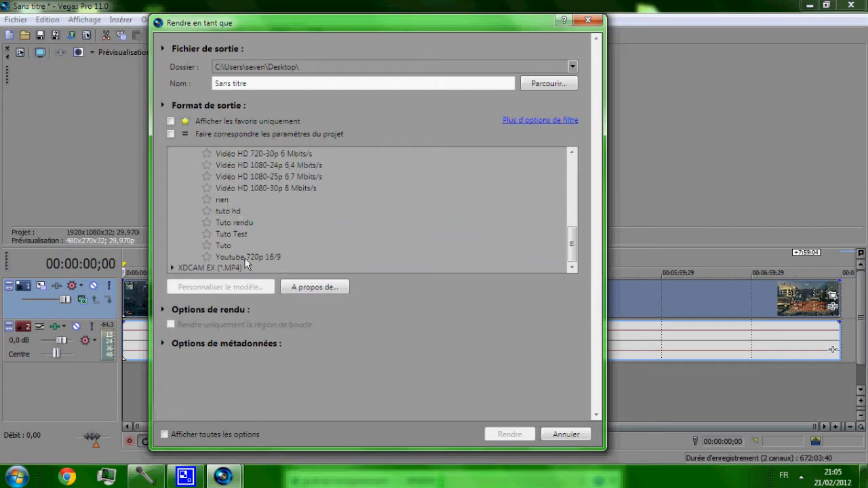
{"action": "left_click", "coordinate": [231, 212]}
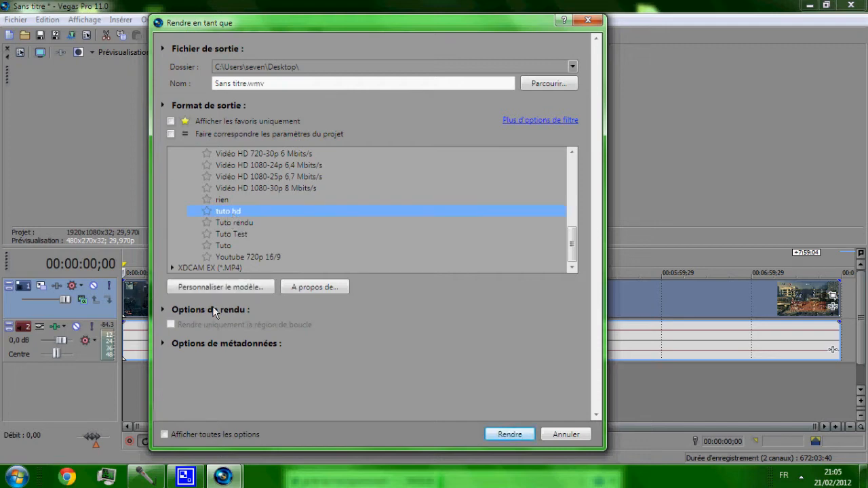
Step: Customize the "tuto hd" template with video mode "Débit binaire constant" and format Windows Media Video 9
{"action": "left_click", "coordinate": [207, 287]}
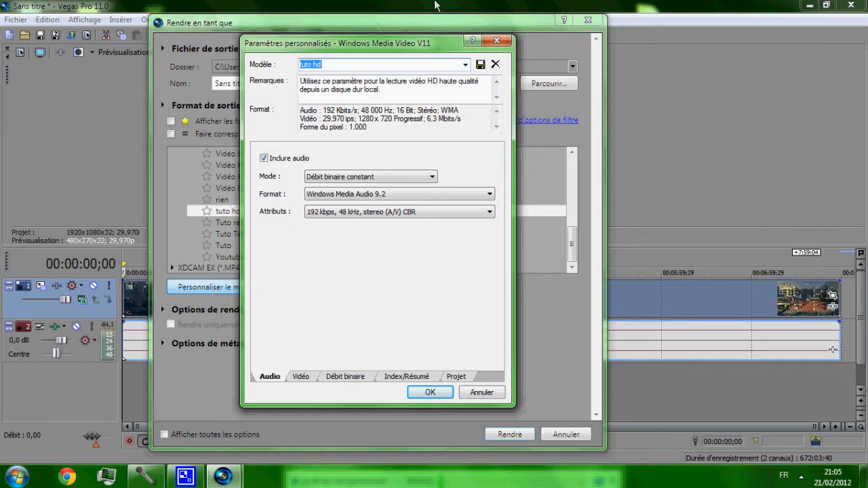
{"action": "left_click_drag", "start_coordinate": [367, 66], "coordinate": [243, 71]}
{"action": "left_click", "coordinate": [327, 66]}
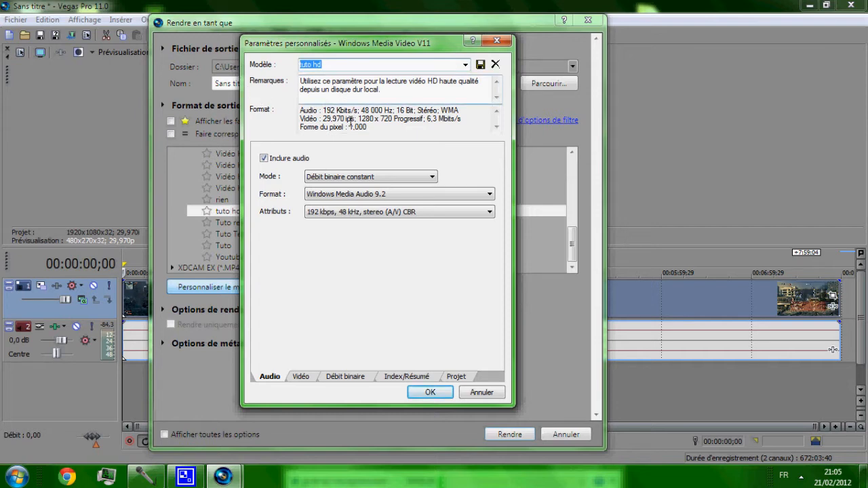
{"action": "left_click", "coordinate": [301, 377]}
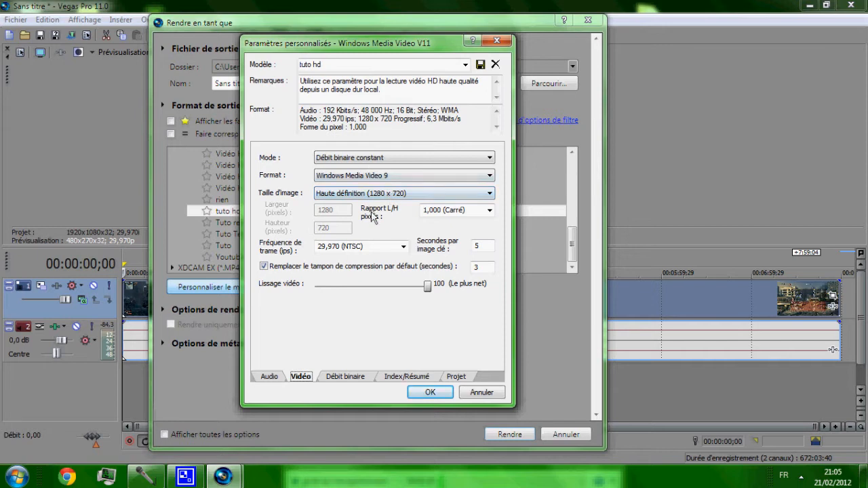
{"action": "left_click", "coordinate": [353, 156]}
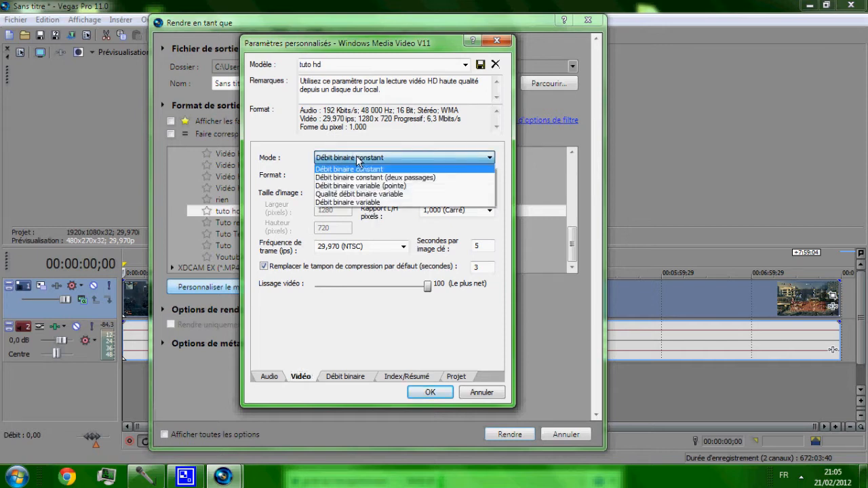
{"action": "left_click", "coordinate": [357, 161]}
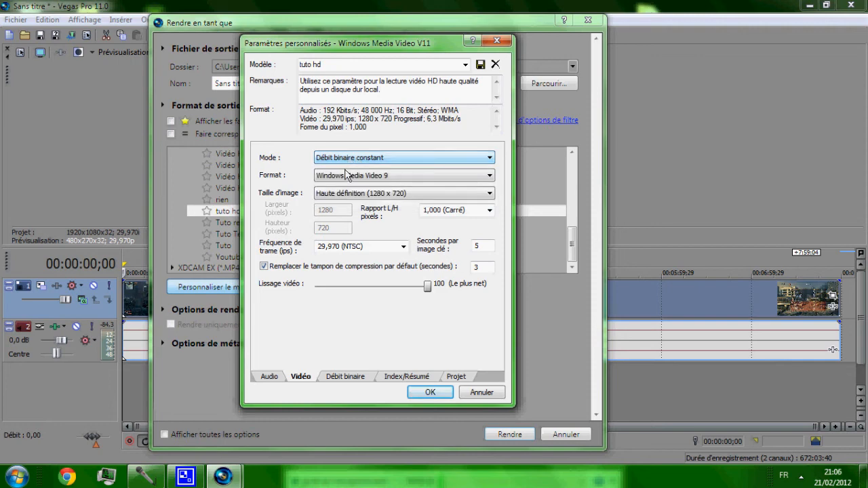
{"action": "left_click", "coordinate": [346, 175]}
{"action": "left_click", "coordinate": [346, 175]}
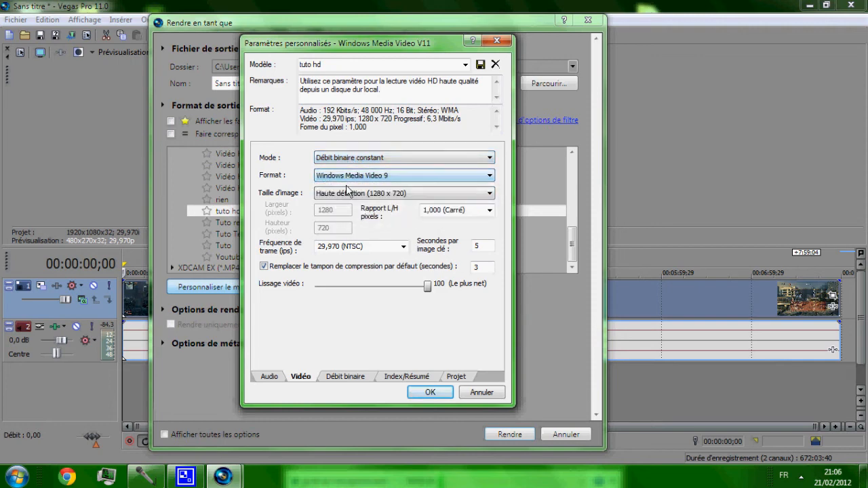
Step: Set the template's image size to Haute définition (1280 x 720), pixel aspect ratio to 1,000 (Carré) and frame rate to 29,970 (NTSC)
{"action": "left_click", "coordinate": [350, 194]}
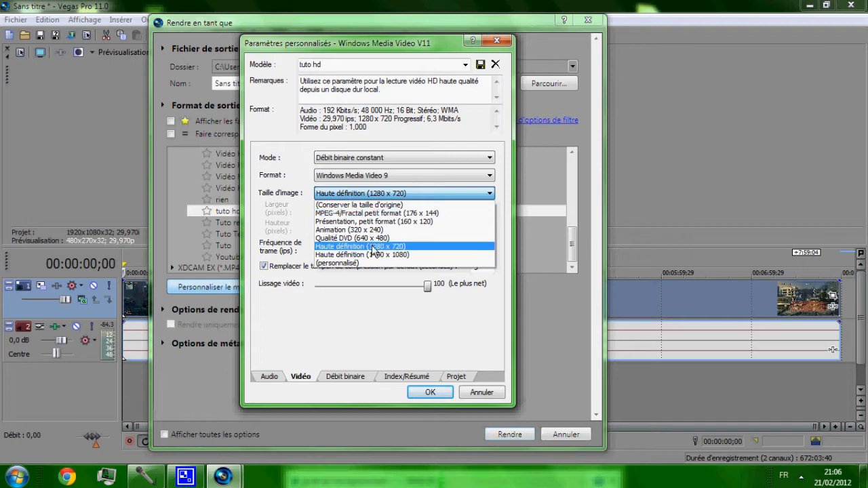
{"action": "left_click", "coordinate": [372, 248]}
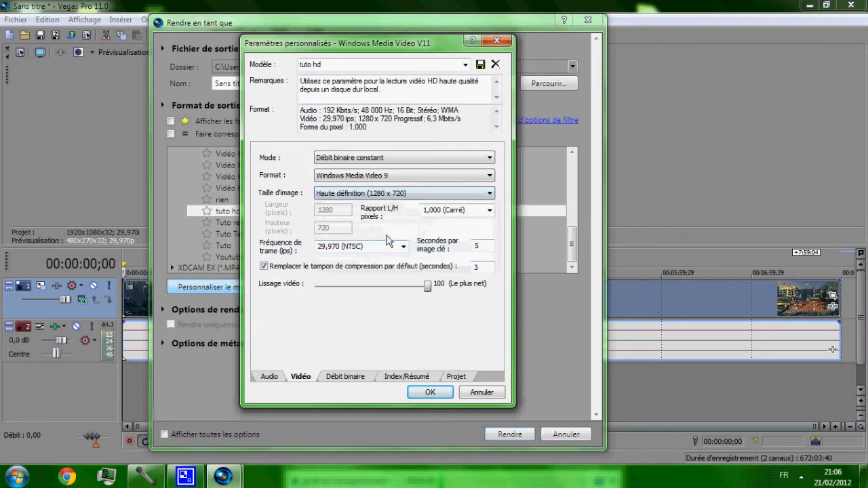
{"action": "left_click", "coordinate": [466, 210]}
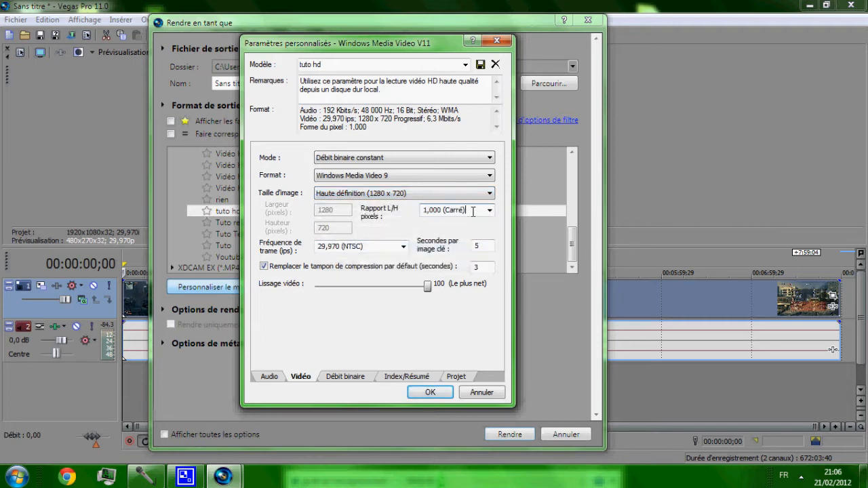
{"action": "left_click", "coordinate": [489, 211]}
{"action": "left_click", "coordinate": [478, 222]}
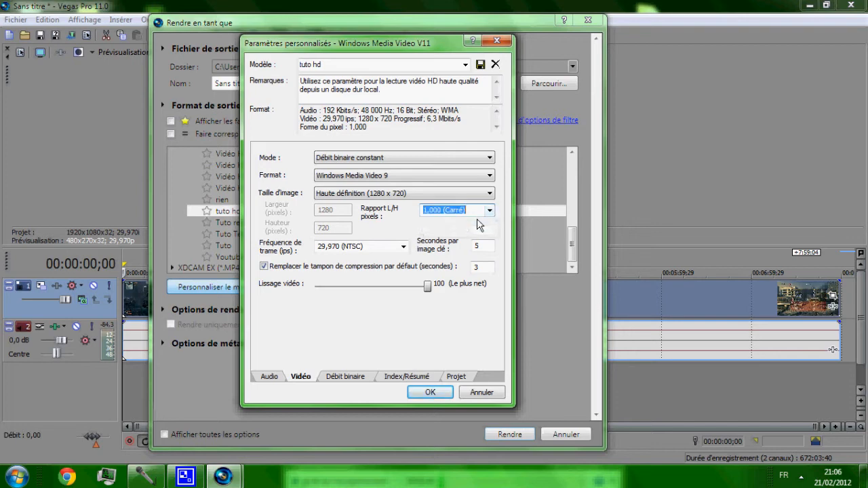
{"action": "left_click", "coordinate": [381, 255]}
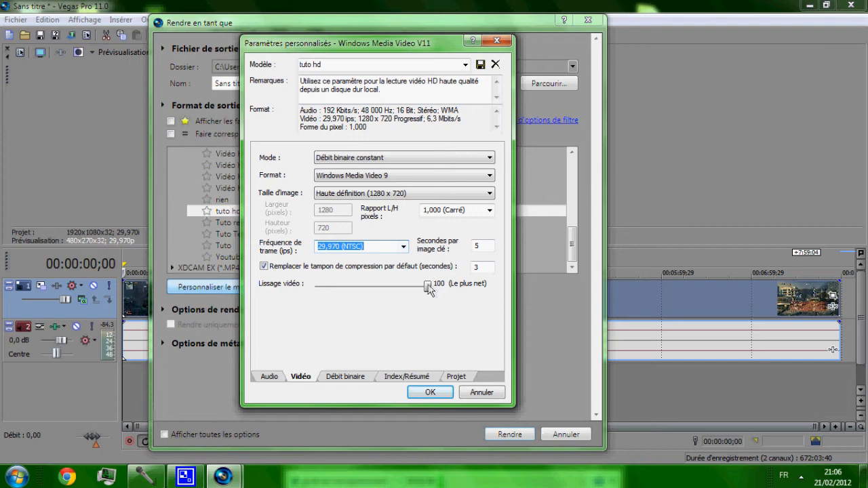
Step: Check the template's bit rate, index/summary and project settings, and accept the customized template
{"action": "left_click", "coordinate": [345, 377]}
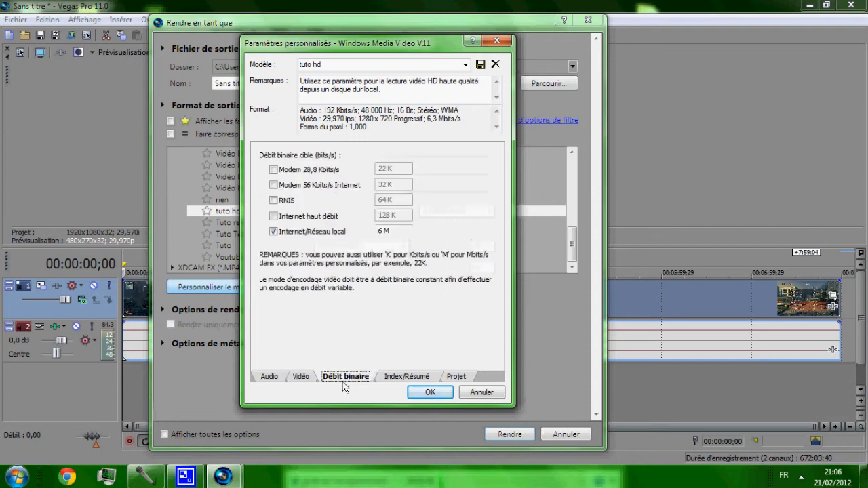
{"action": "left_click", "coordinate": [407, 377]}
{"action": "left_click", "coordinate": [458, 376]}
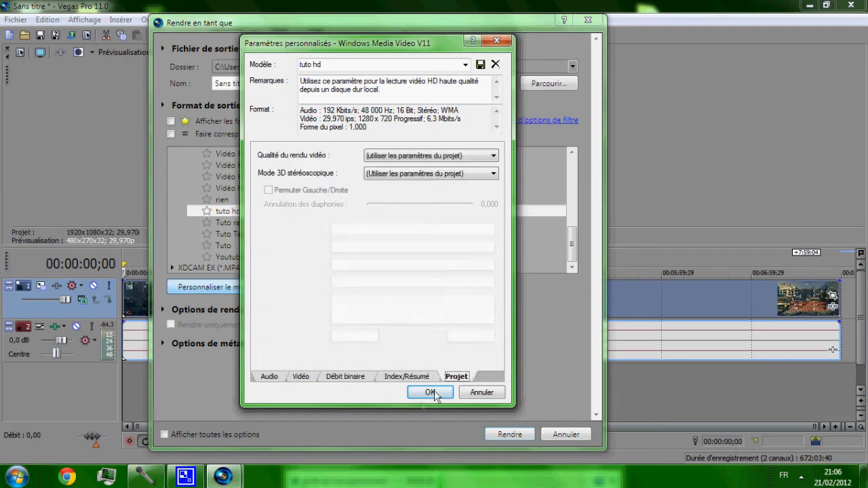
{"action": "left_click", "coordinate": [433, 393]}
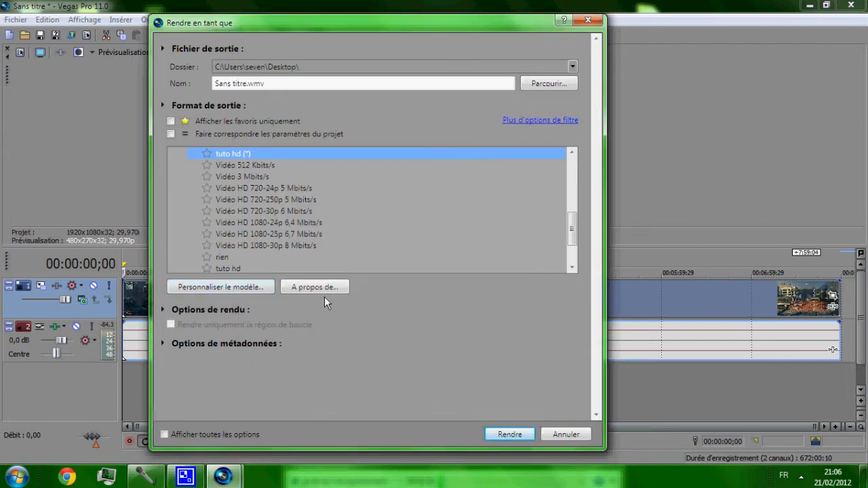
Step: Set the render output file on the Desktop (Bureau) to the name 1
{"action": "left_click", "coordinate": [553, 83]}
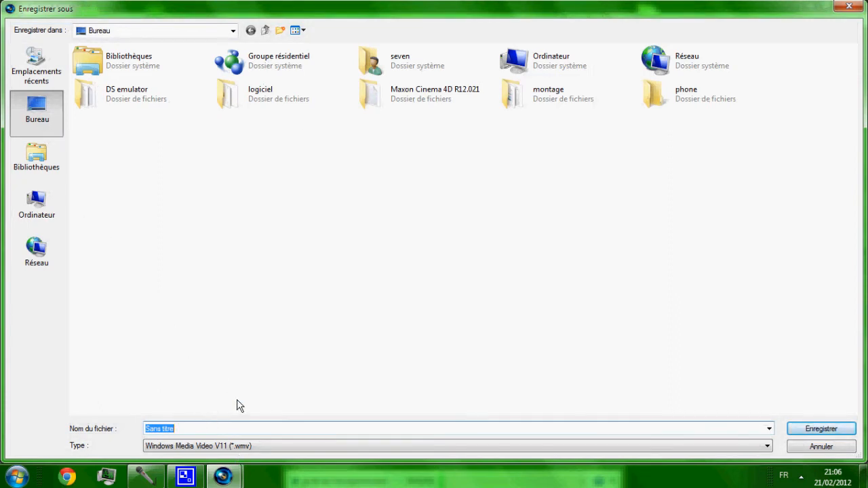
{"action": "type", "text": "1"}
{"action": "key", "text": "Return"}
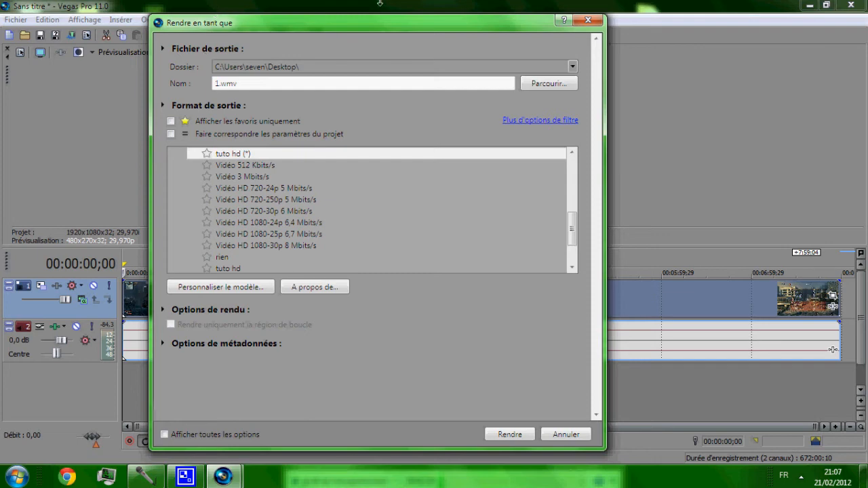
Step: Collapse the Windows Media Video V11 templates and examine the list of available output formats
{"action": "left_click_drag", "start_coordinate": [572, 229], "coordinate": [576, 204]}
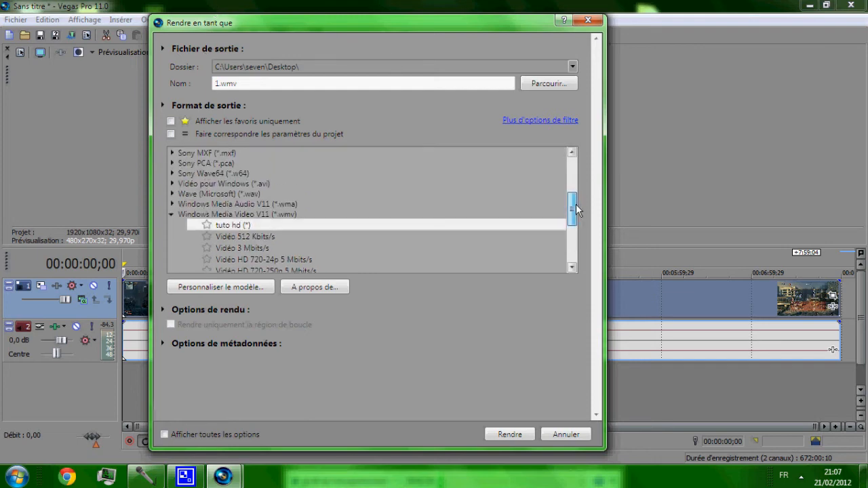
{"action": "left_click", "coordinate": [169, 212]}
{"action": "scroll", "coordinate": [269, 234], "scroll_direction": "up", "scroll_amount": 3}
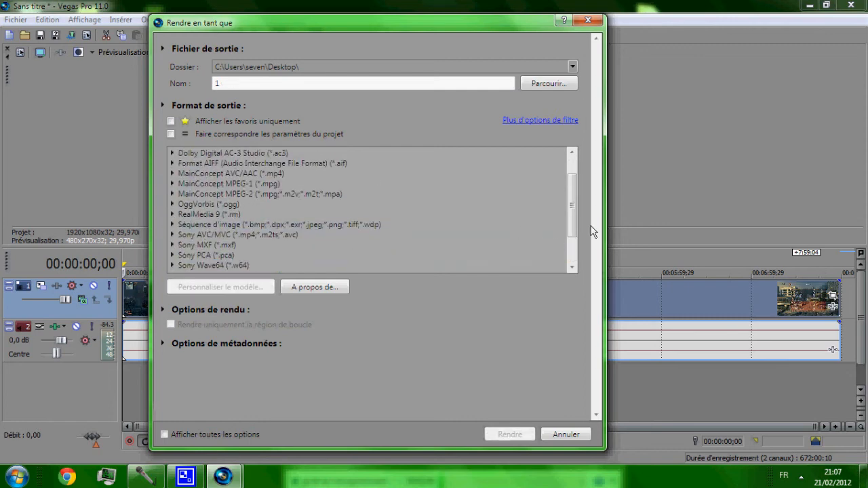
{"action": "scroll", "coordinate": [575, 244], "scroll_direction": "down", "scroll_amount": 2}
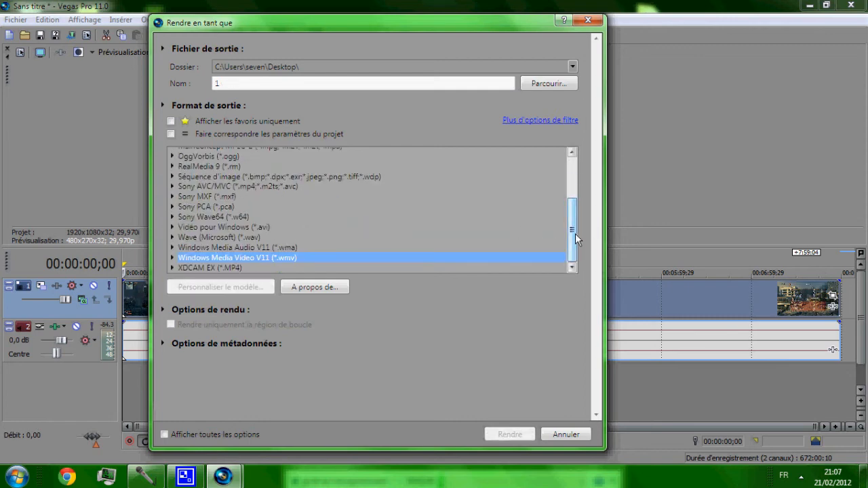
{"action": "left_click_drag", "start_coordinate": [575, 233], "coordinate": [575, 173]}
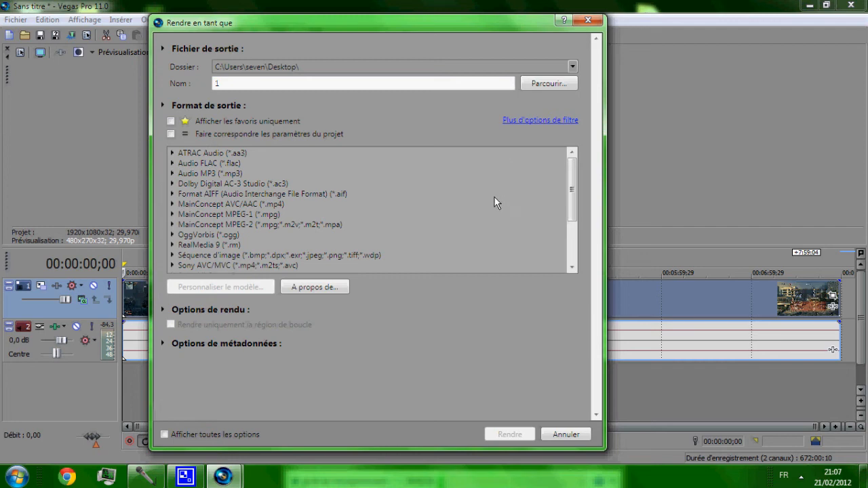
{"action": "scroll", "coordinate": [515, 204], "scroll_direction": "down", "scroll_amount": 2}
{"action": "scroll", "coordinate": [518, 221], "scroll_direction": "up", "scroll_amount": 1}
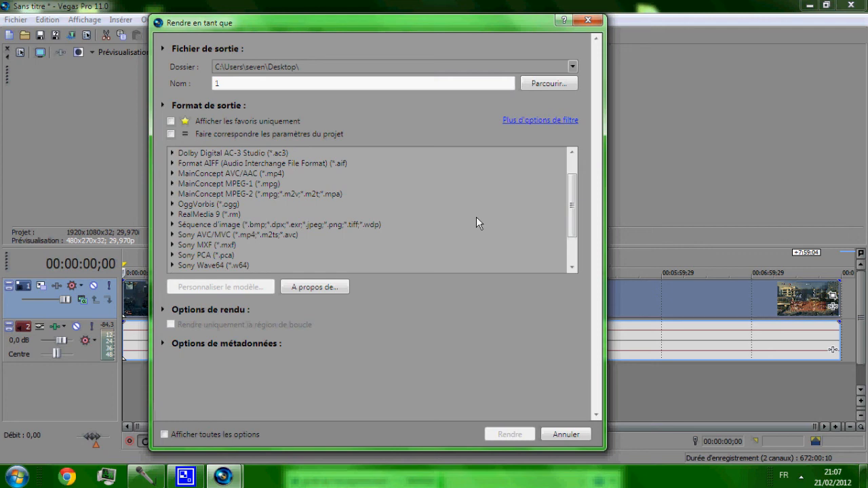
{"action": "scroll", "coordinate": [515, 203], "scroll_direction": "down", "scroll_amount": 2}
{"action": "scroll", "coordinate": [533, 210], "scroll_direction": "up", "scroll_amount": 2}
{"action": "scroll", "coordinate": [526, 215], "scroll_direction": "down", "scroll_amount": 1}
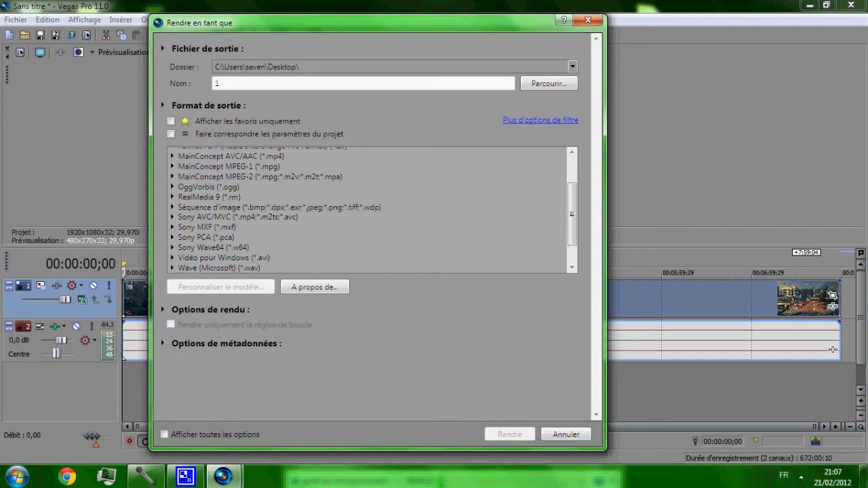
{"action": "left_click", "coordinate": [802, 478]}
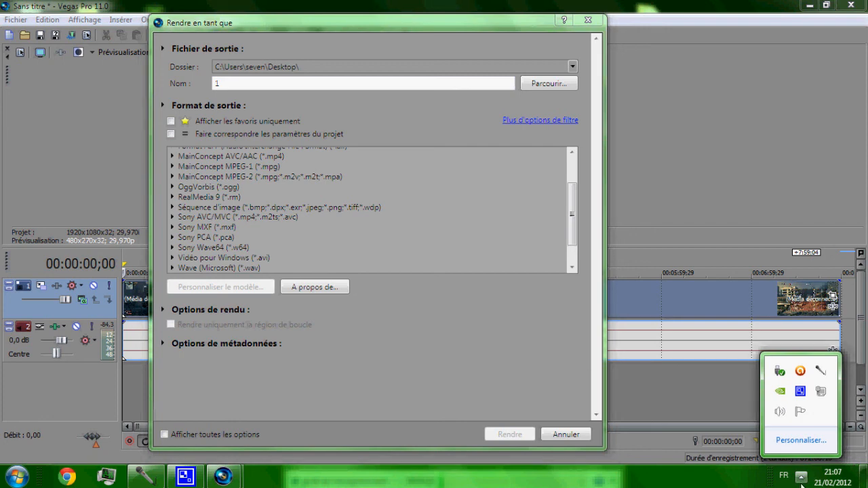
{"action": "right_click", "coordinate": [800, 392]}
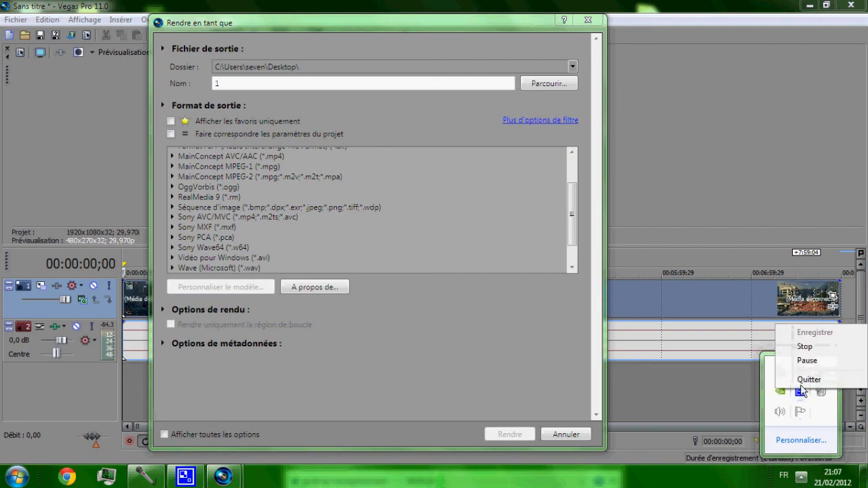
{"action": "left_click", "coordinate": [805, 347]}
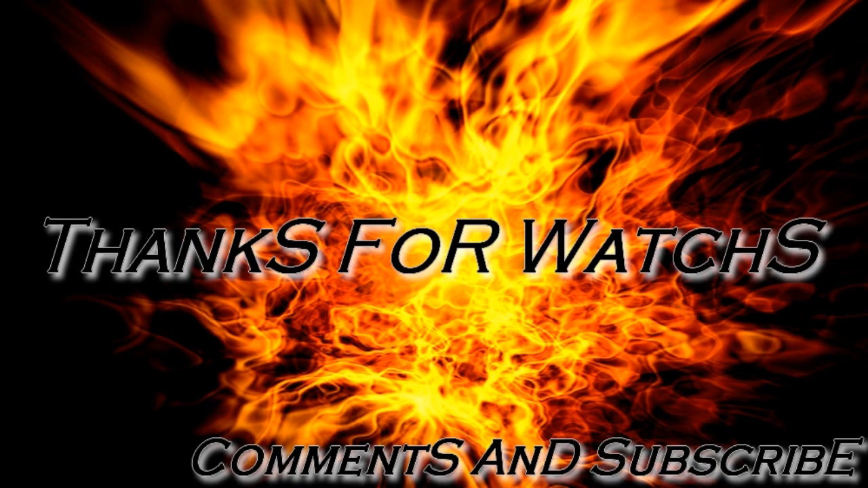